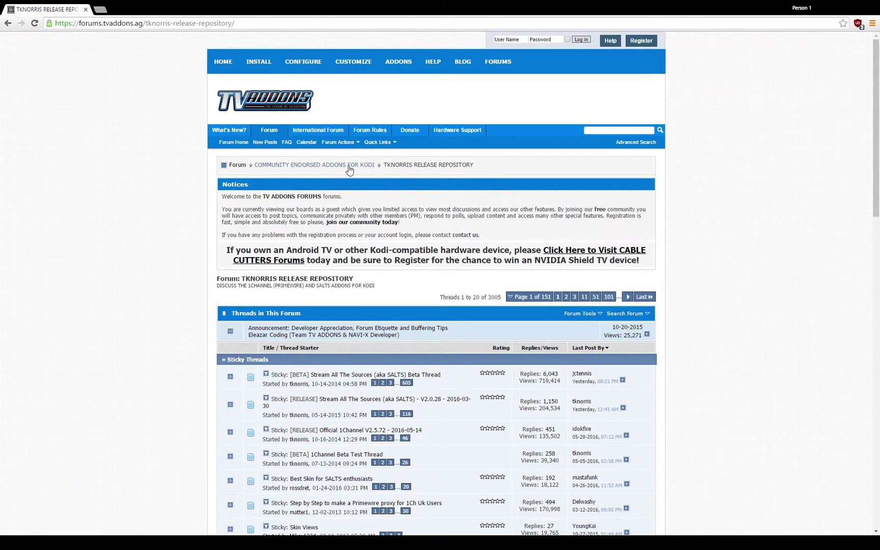
# Step: Open the Stream All The Sources (SALTS) beta thread and download the beta repository linked in its installation notes
pyautogui.scroll(-3, 173, 281)
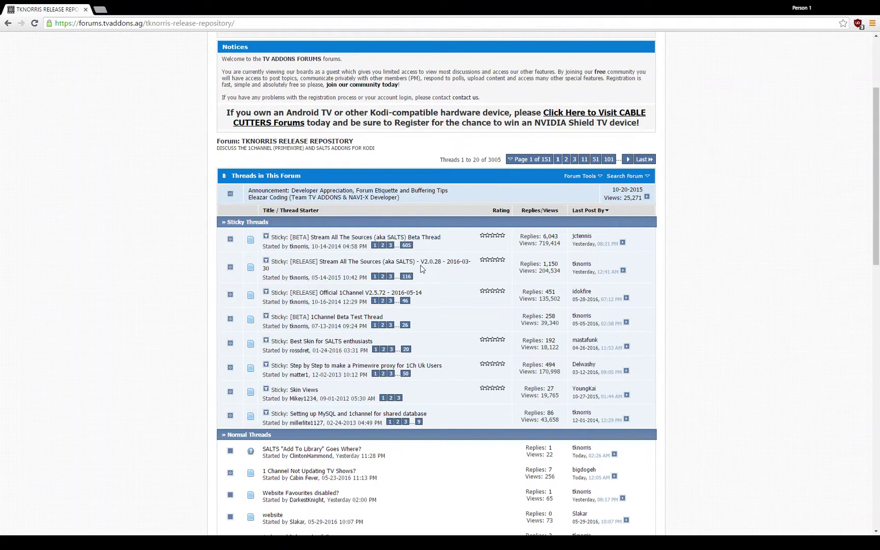
pyautogui.click(330, 239)
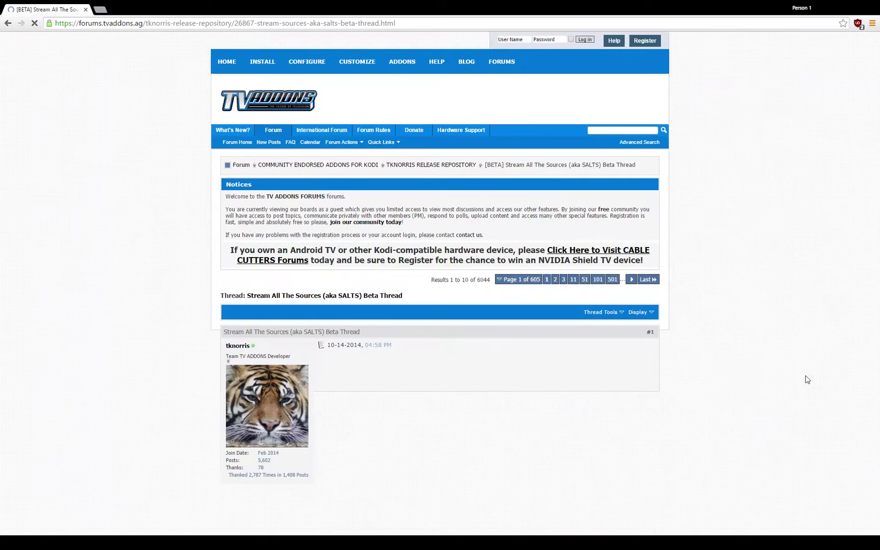
pyautogui.scroll(-6, 495, 345)
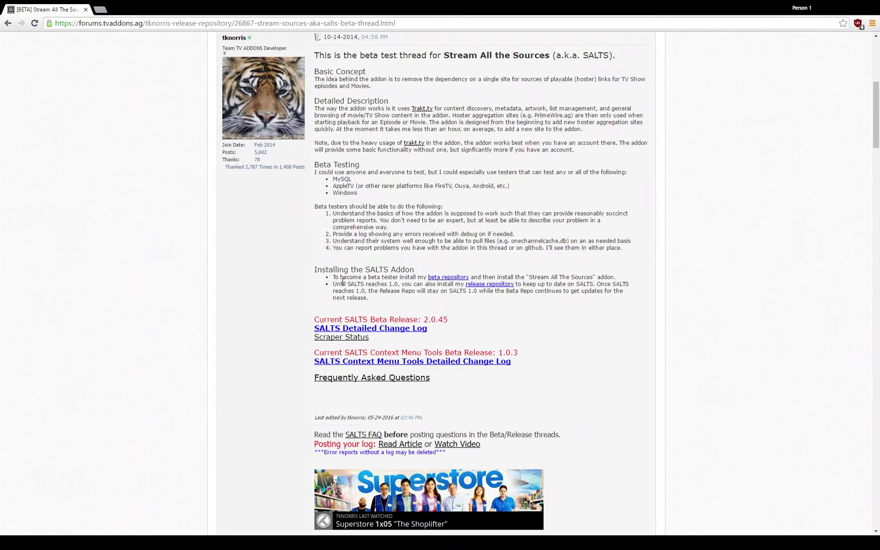
pyautogui.moveTo(334, 275); pyautogui.dragTo(535, 274)
pyautogui.click(585, 277)
pyautogui.click(441, 278)
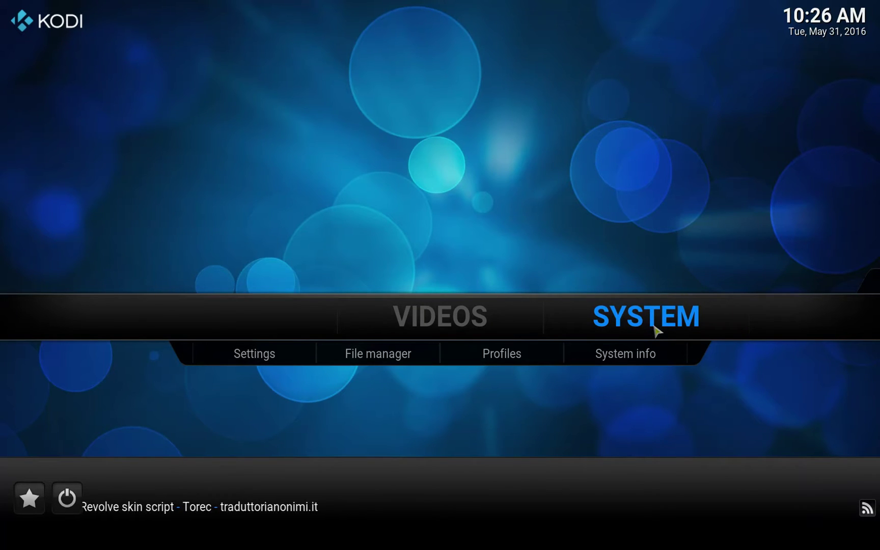
# Step: Switch to Kodi and bring up the add-on installation from a zip file
pyautogui.click(267, 360)
pyautogui.click(210, 343)
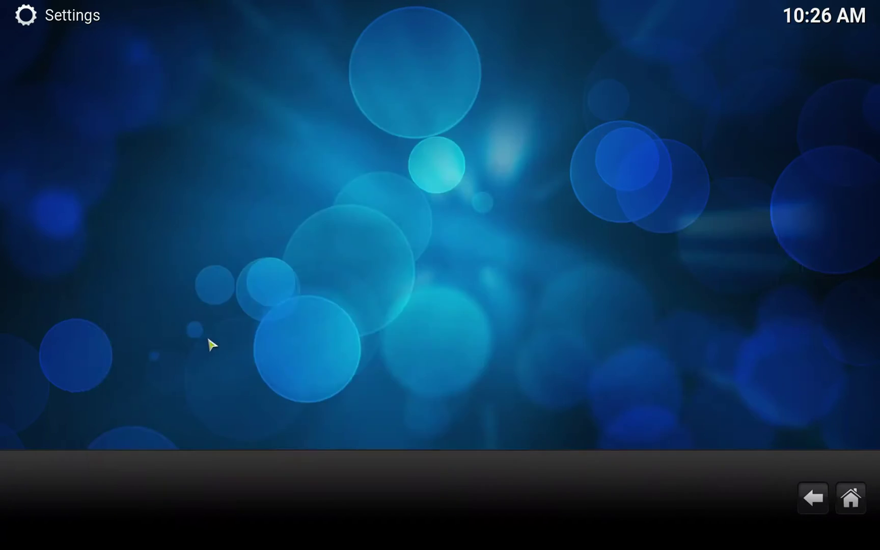
pyautogui.click(134, 131)
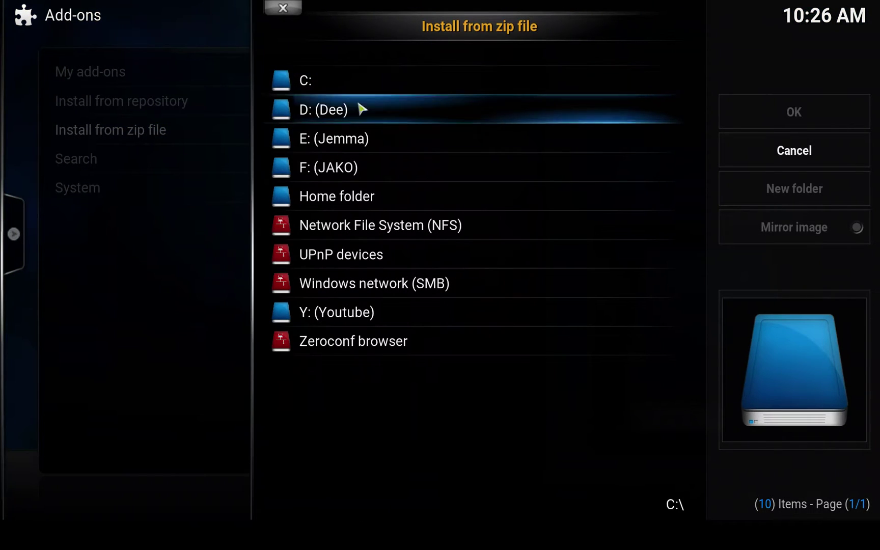
# Step: Install repository.tknorris.beta-1.0.5.zip from the user's Downloads folder on drive C
pyautogui.click(363, 199)
pyautogui.click(357, 83)
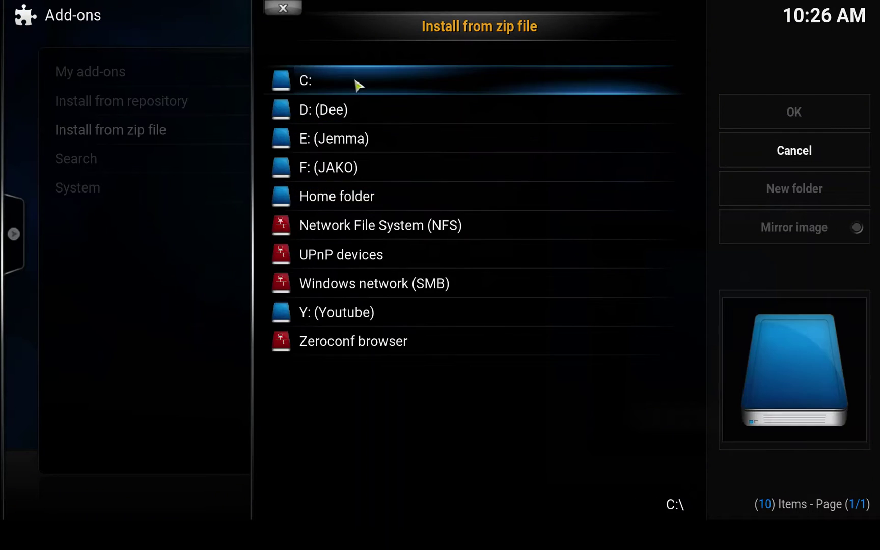
pyautogui.click(358, 82)
pyautogui.scroll(-2, 372, 318)
pyautogui.scroll(-1, 367, 342)
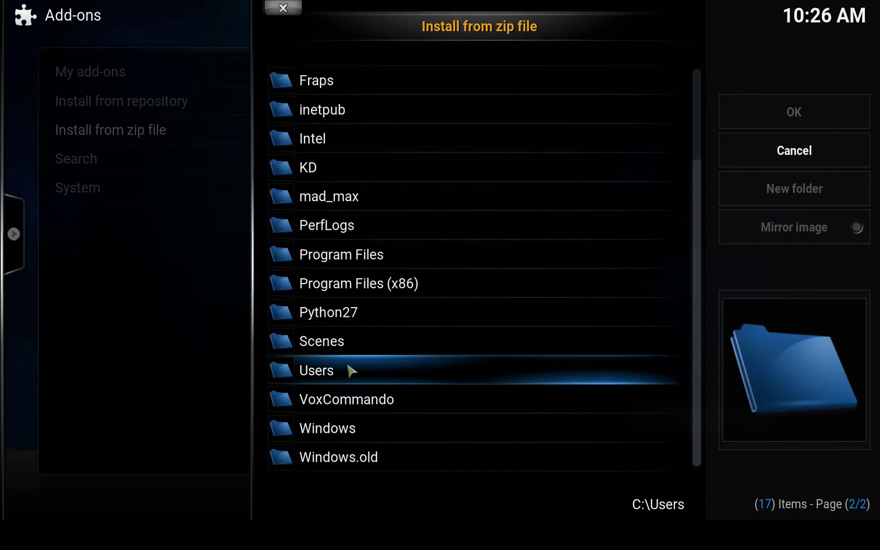
pyautogui.click(350, 367)
pyautogui.click(360, 166)
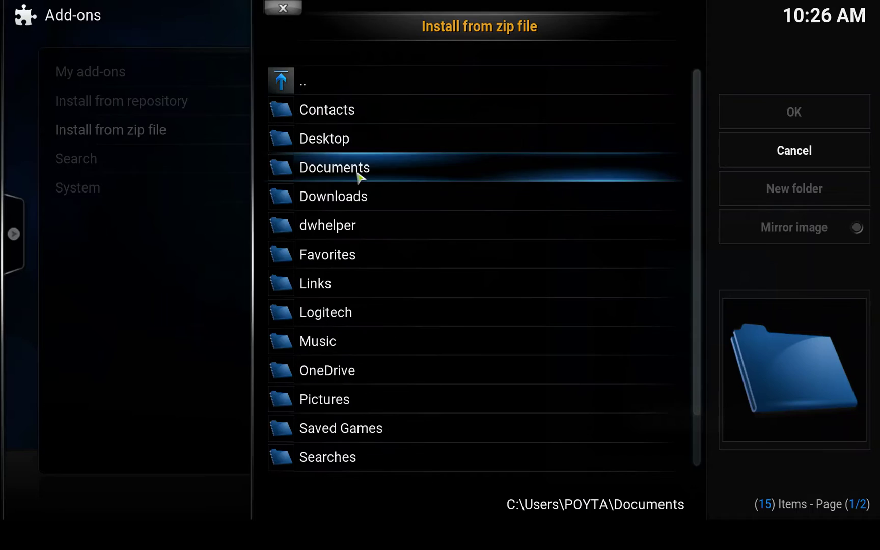
pyautogui.click(352, 198)
pyautogui.scroll(-1, 426, 291)
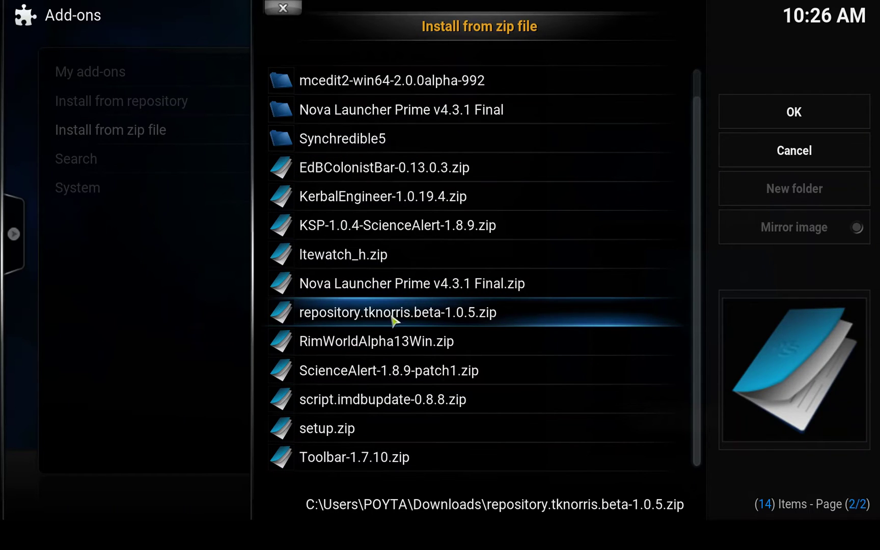
pyautogui.click(425, 316)
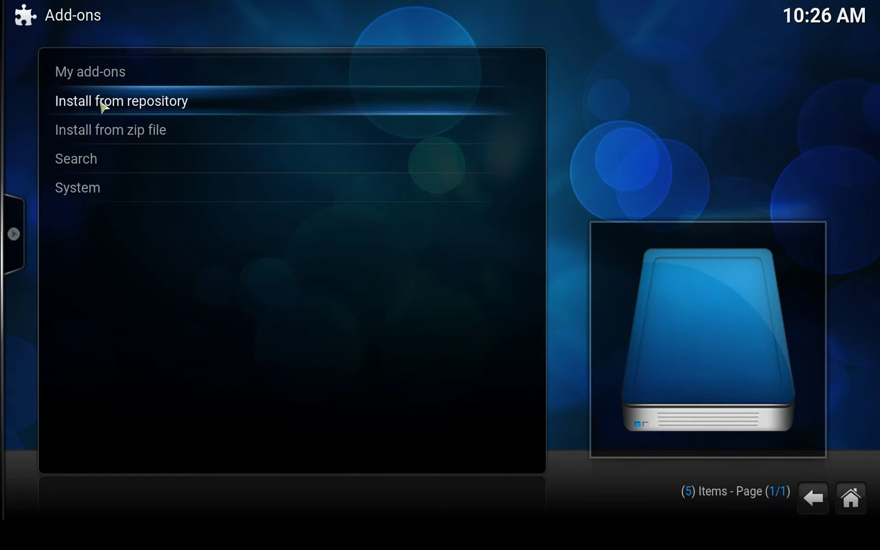
# Step: Install the Stream All The Sources video add-on from the tknorris Beta Testing Repository
pyautogui.click(123, 103)
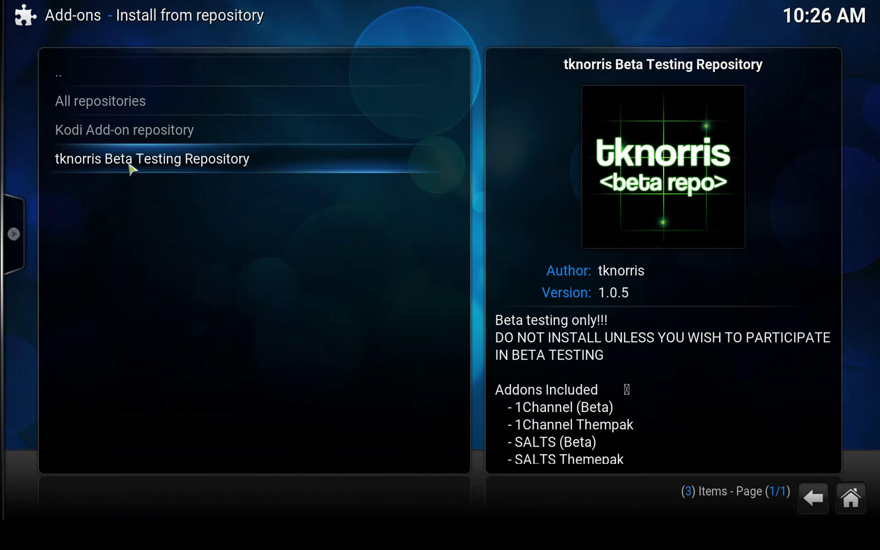
pyautogui.click(161, 164)
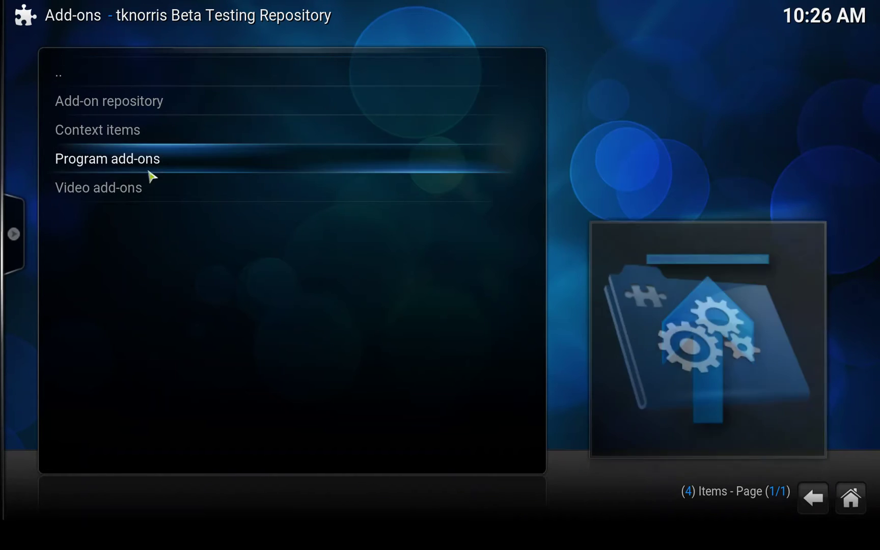
pyautogui.click(130, 191)
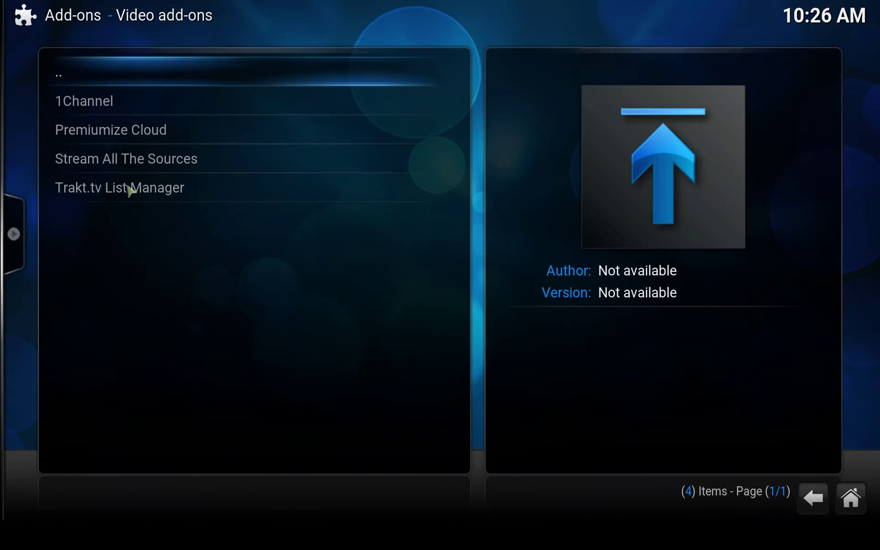
pyautogui.click(187, 161)
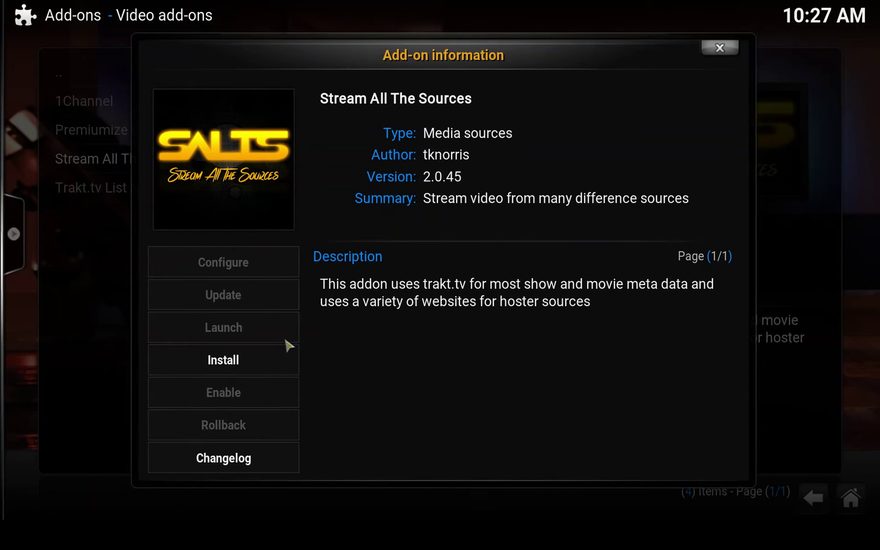
pyautogui.click(229, 364)
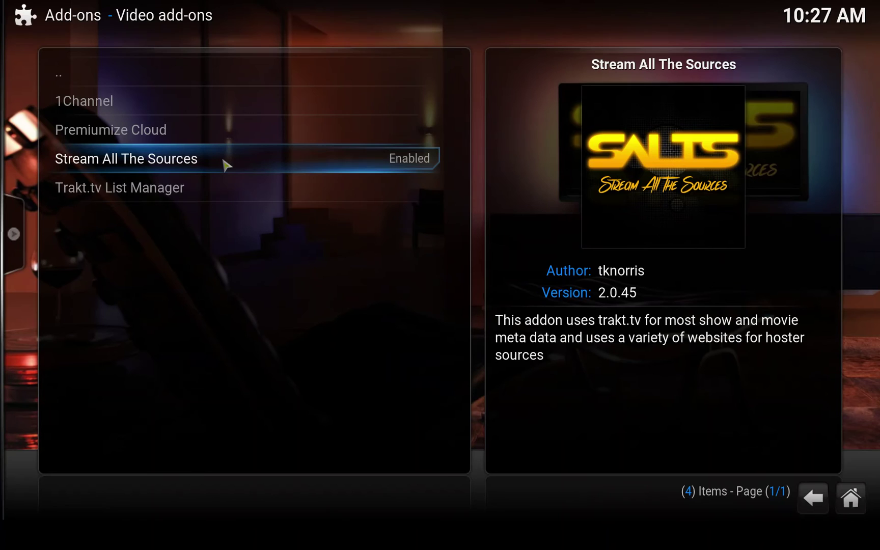
# Step: Launch Stream All The Sources, look through the Scraper Sort Order list in its settings, and return to the add-on's main list
pyautogui.click(183, 162)
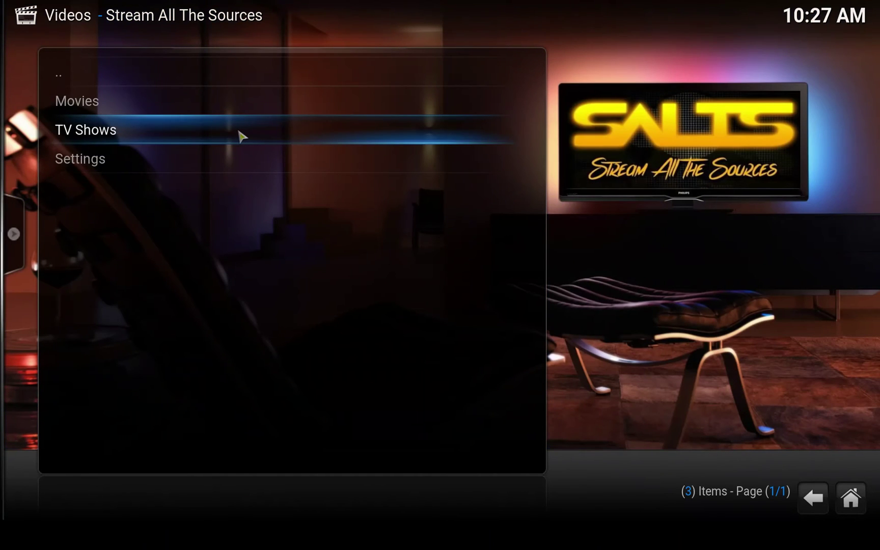
pyautogui.click(213, 162)
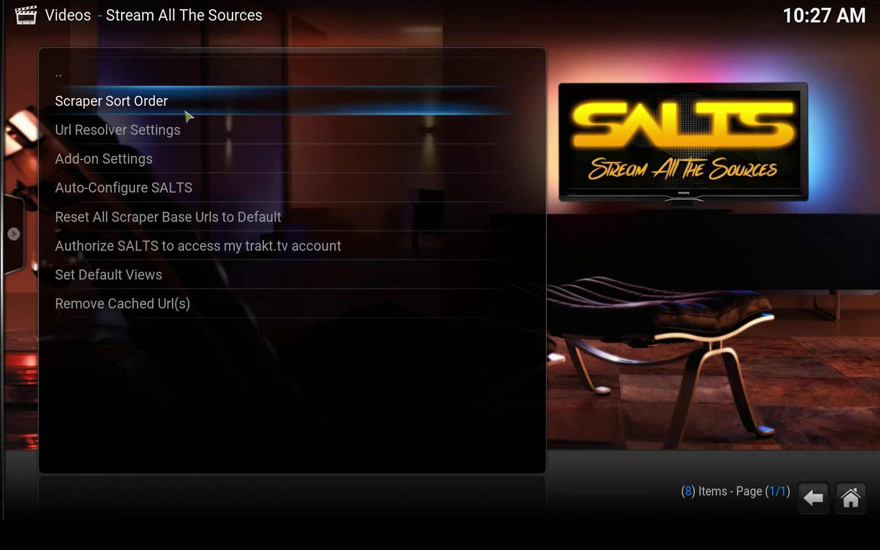
pyautogui.click(101, 104)
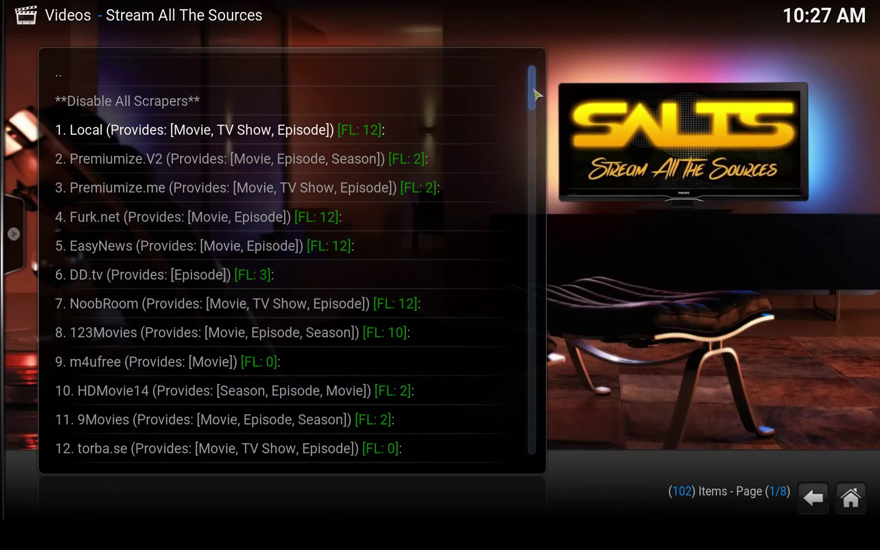
pyautogui.moveTo(534, 90); pyautogui.dragTo(533, 69)
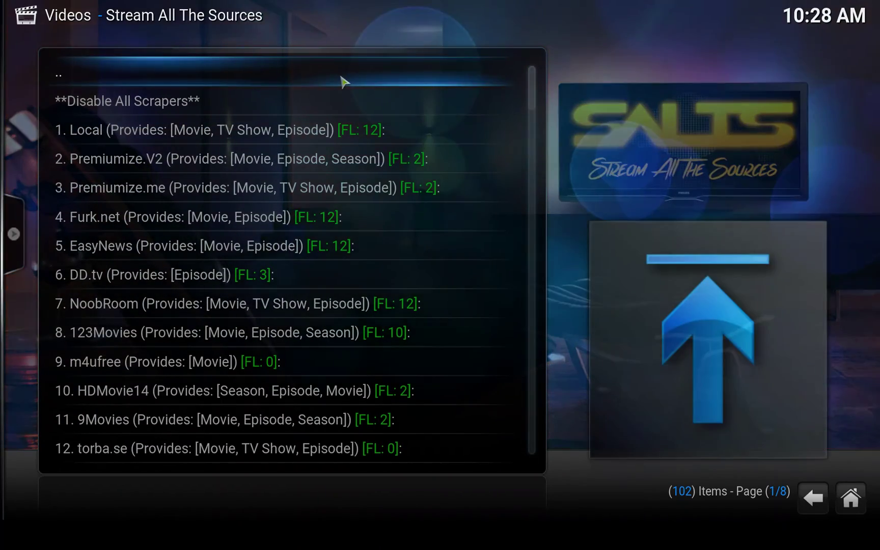
pyautogui.click(343, 81)
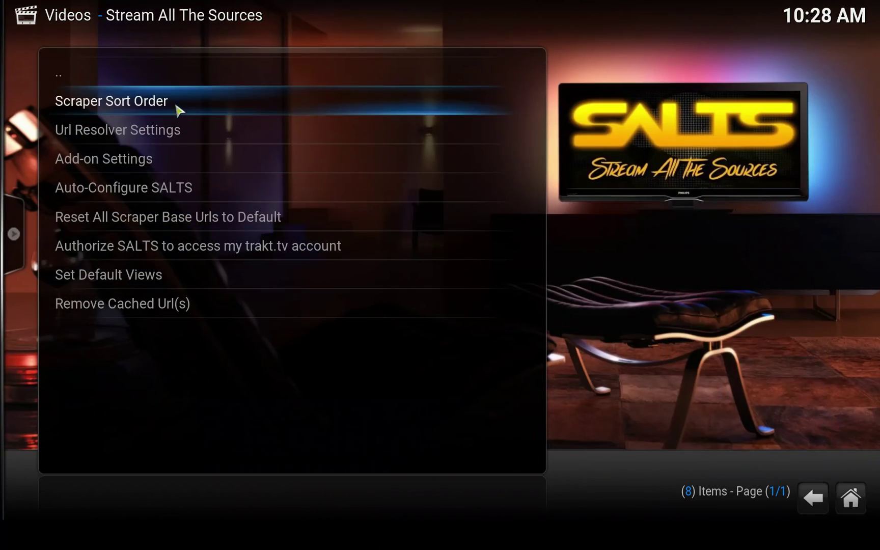
pyautogui.click(172, 81)
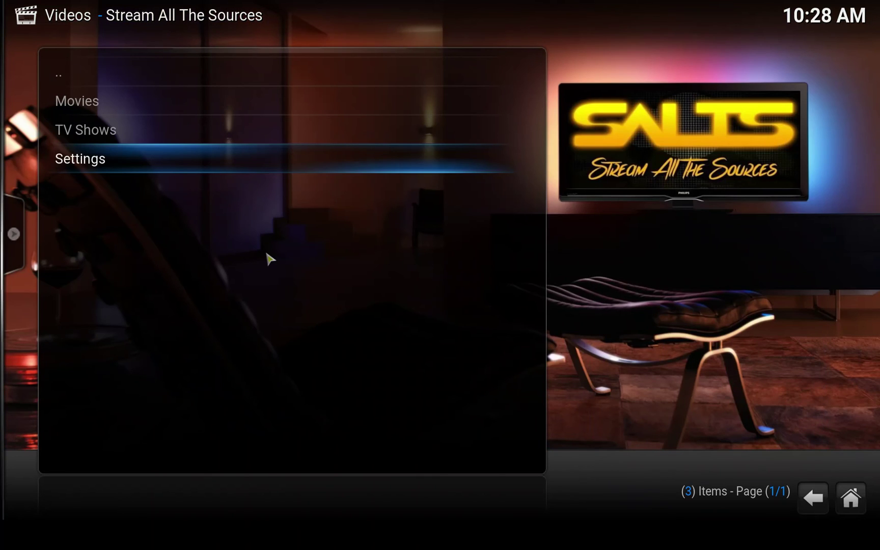